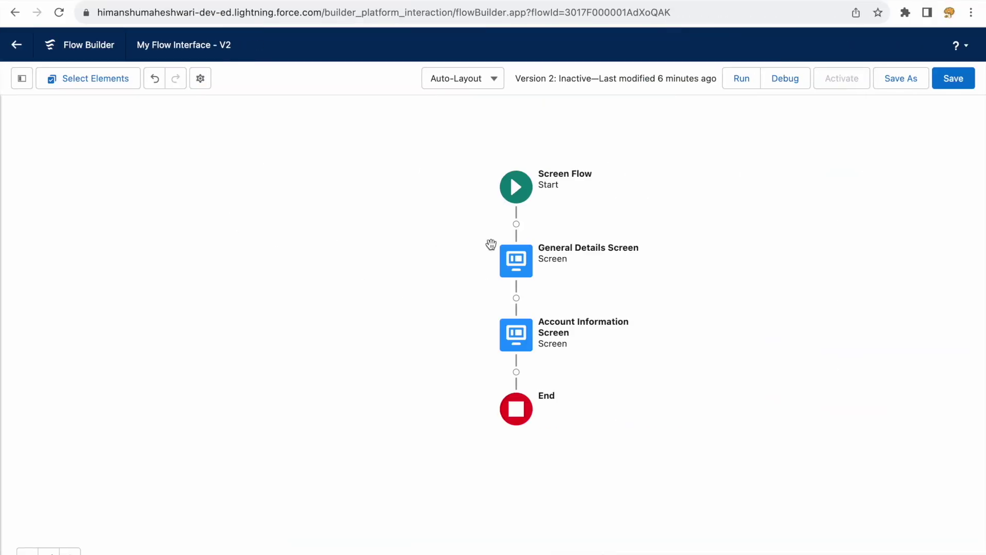
Step: Preview the action menus of the General Details and Account Information screen elements
click(518, 261)
click(667, 242)
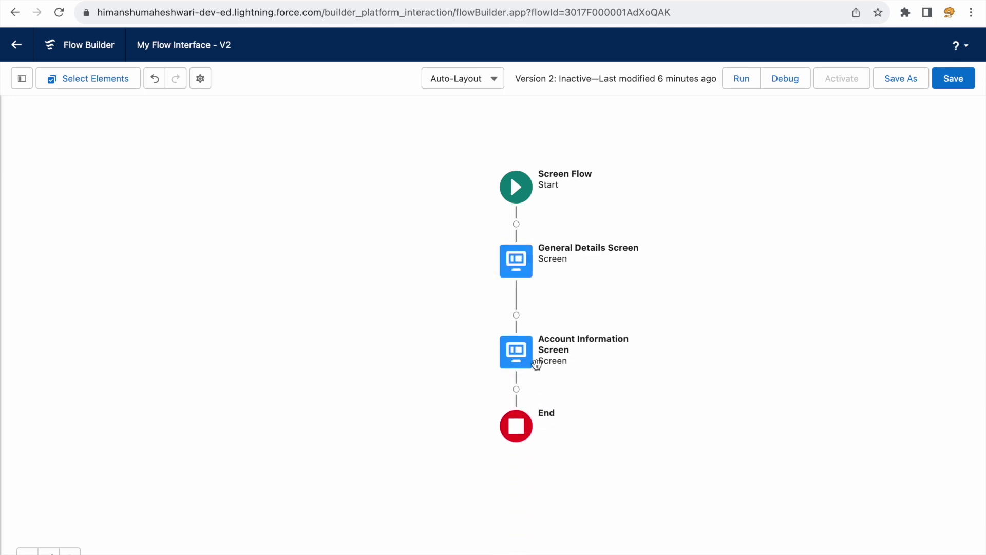
click(517, 337)
Step: Check the Start element's details card, then open the Toolbox manager panel
click(517, 197)
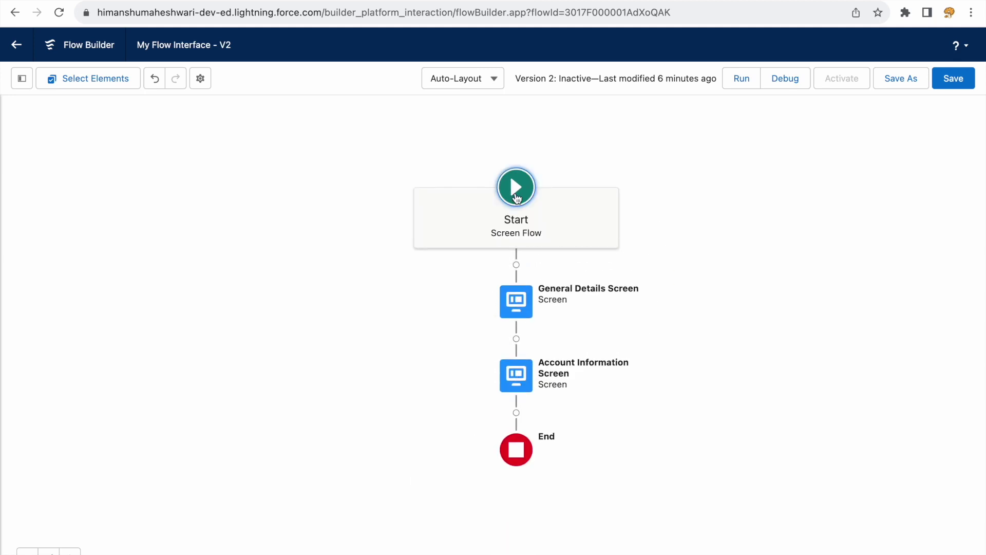
click(731, 198)
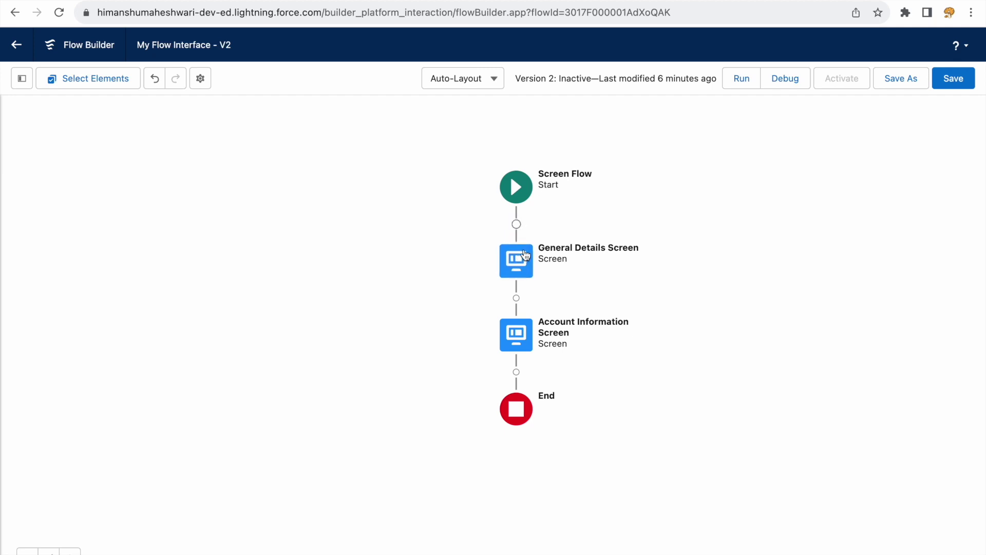
click(22, 78)
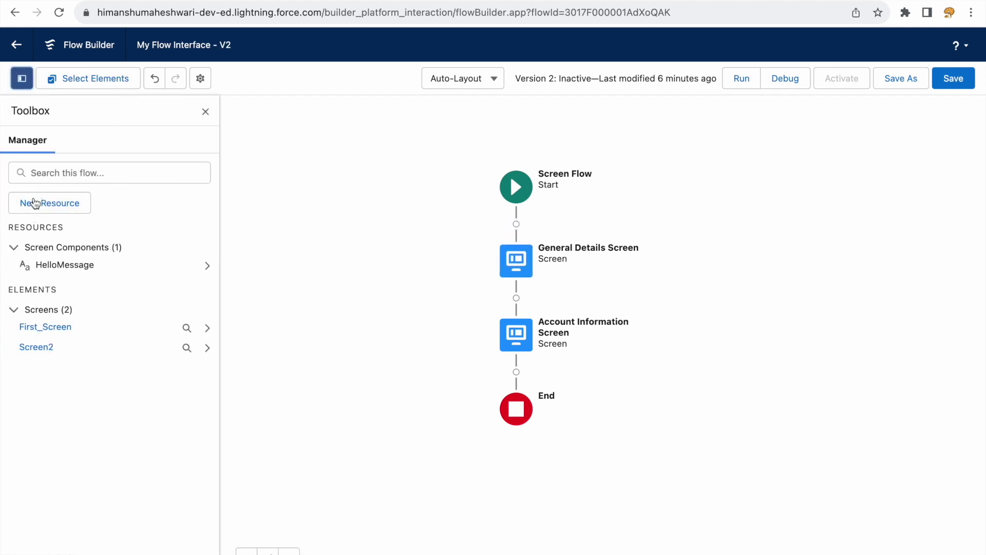
Step: Close the Toolbox manager panel and select the General Details Screen element
click(205, 112)
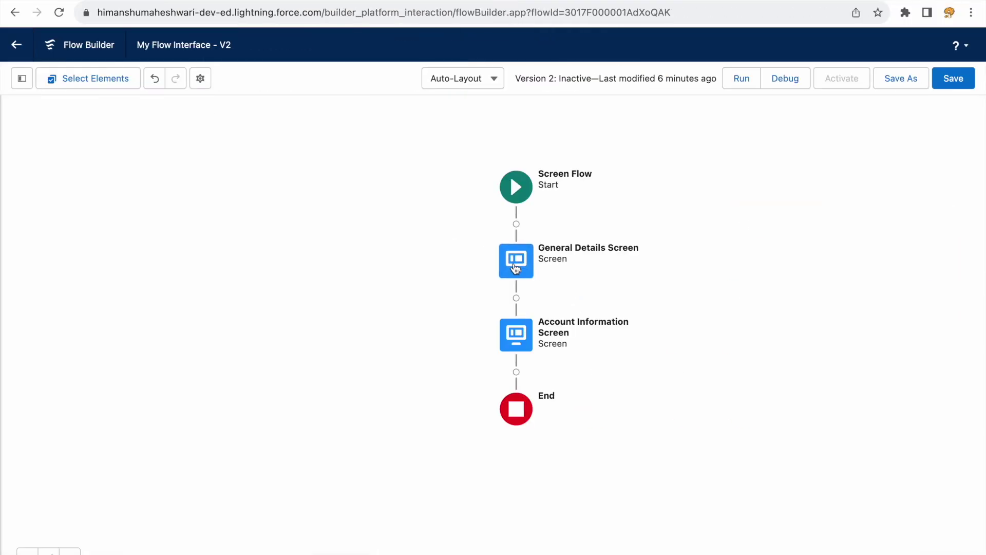
click(514, 265)
click(516, 224)
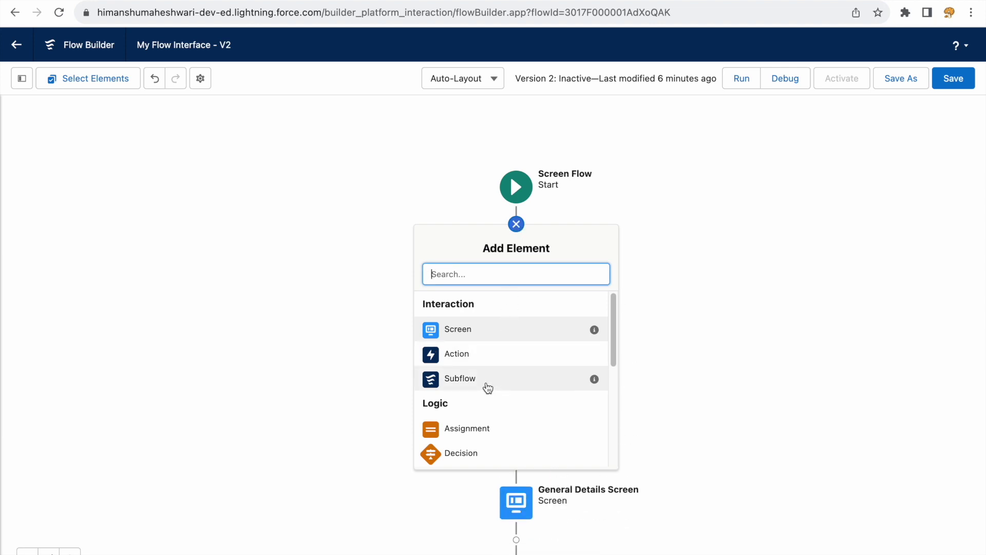
scroll(487, 382, down, 2)
scroll(479, 426, down, 7)
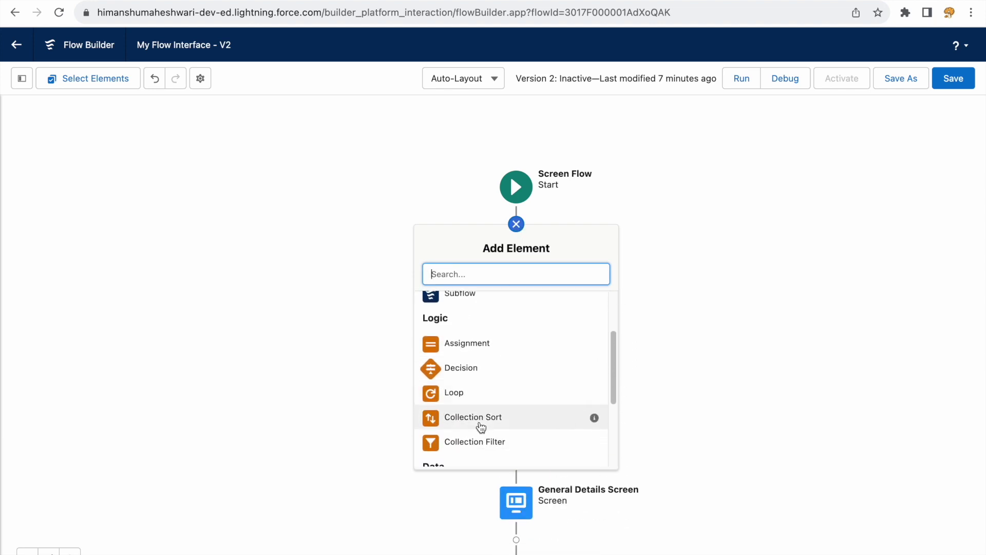
scroll(479, 419, down, 1)
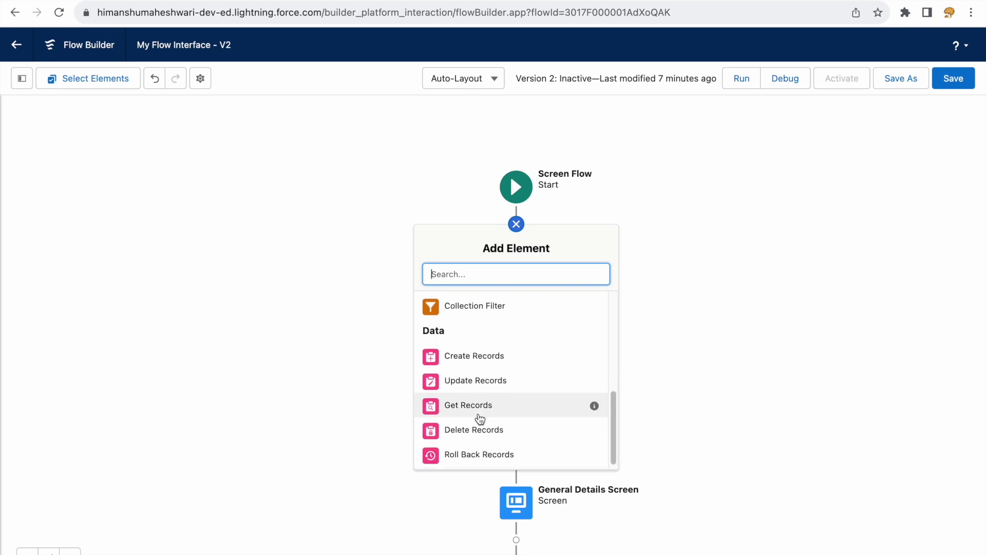
scroll(478, 418, up, 10)
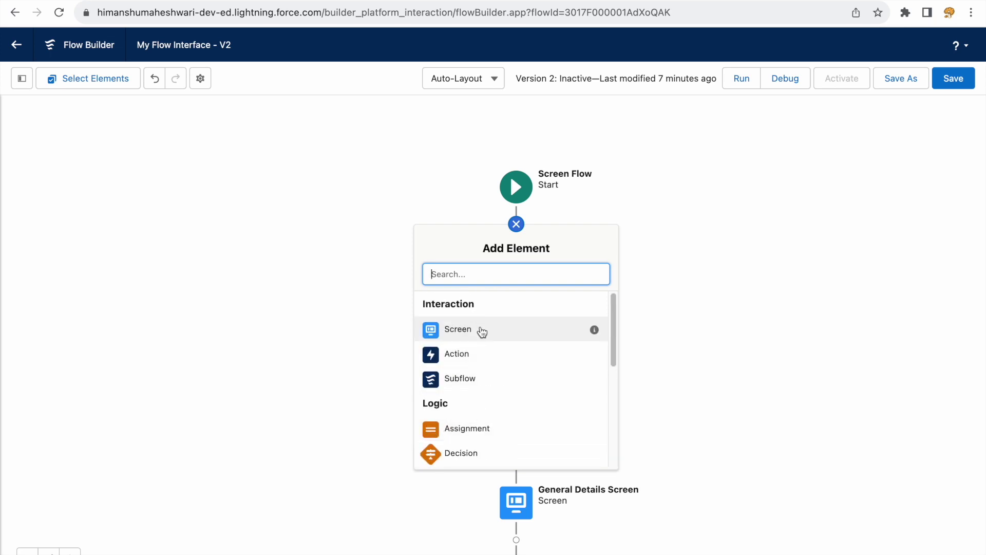
scroll(492, 435, down, 7)
scroll(492, 435, down, 1)
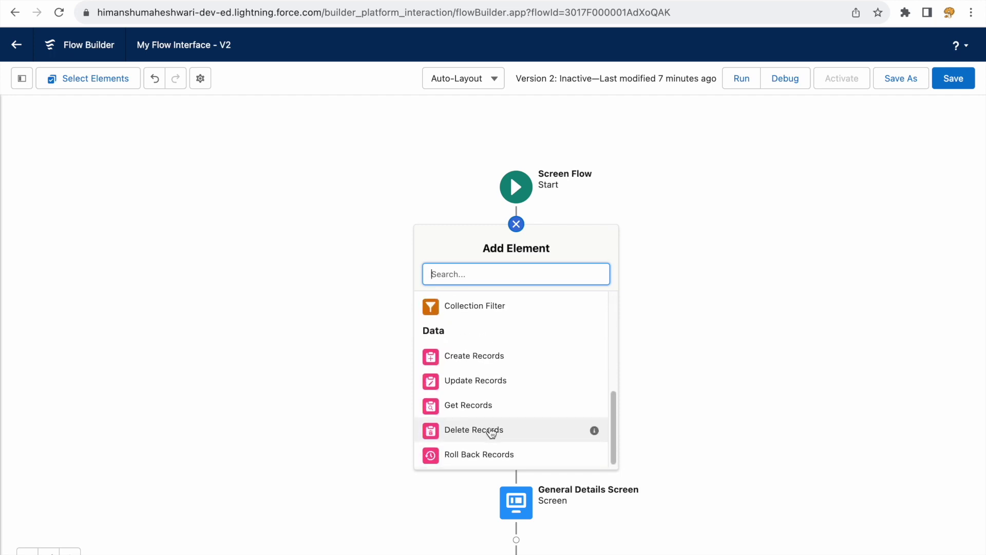
scroll(516, 372, up, 10)
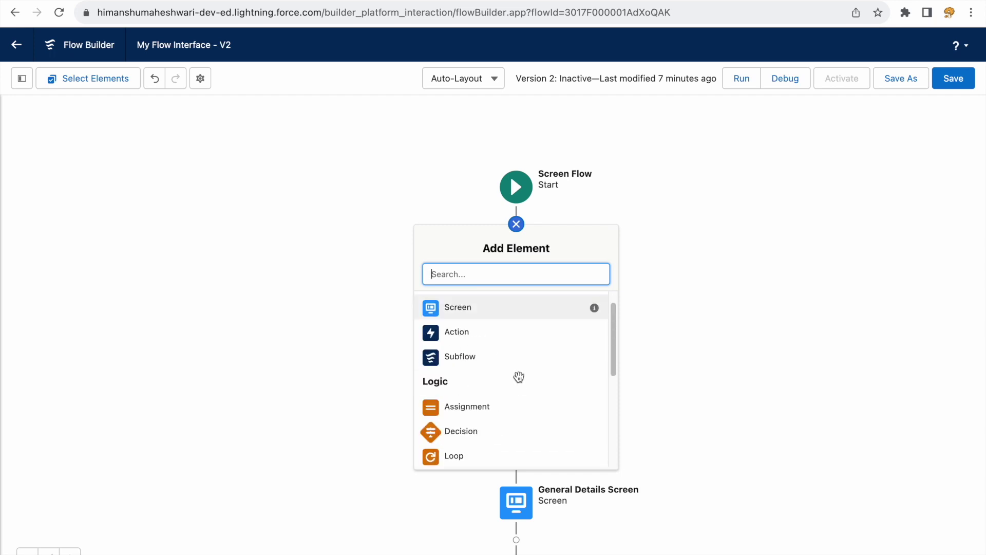
click(403, 321)
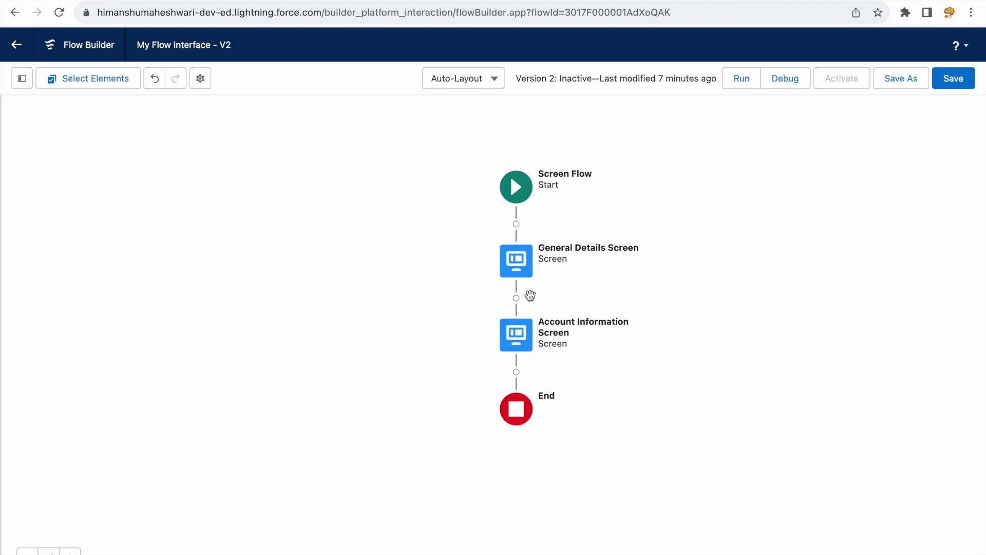
click(518, 259)
click(590, 448)
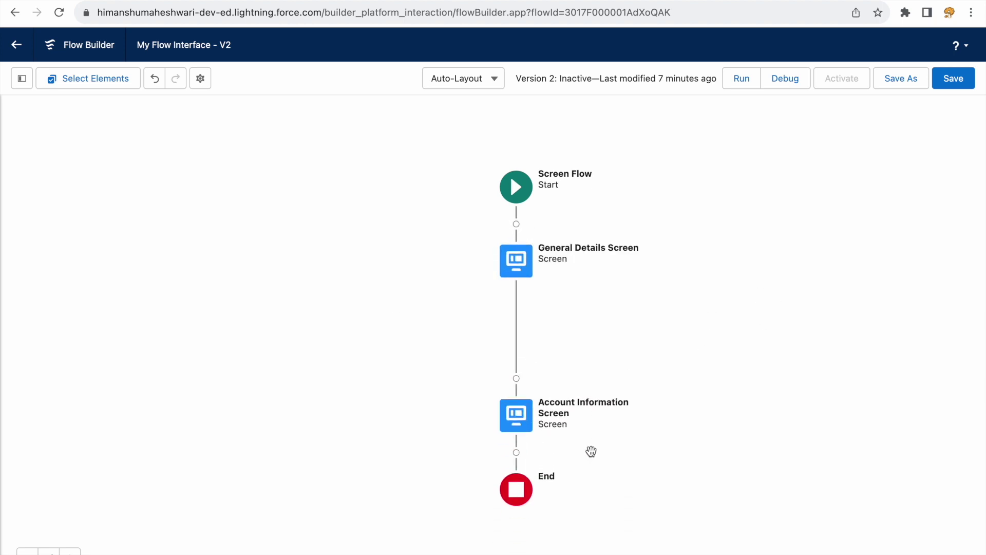
click(519, 338)
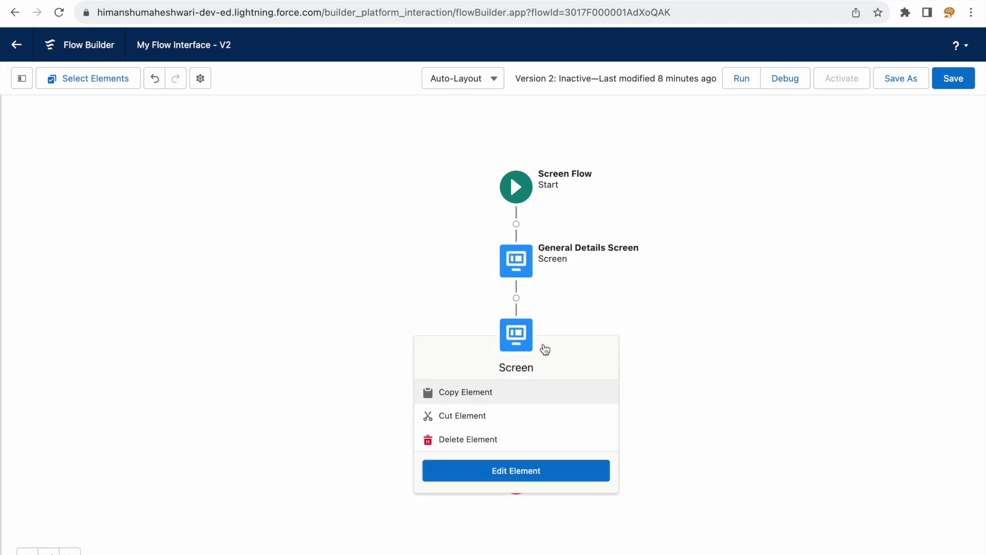
click(722, 321)
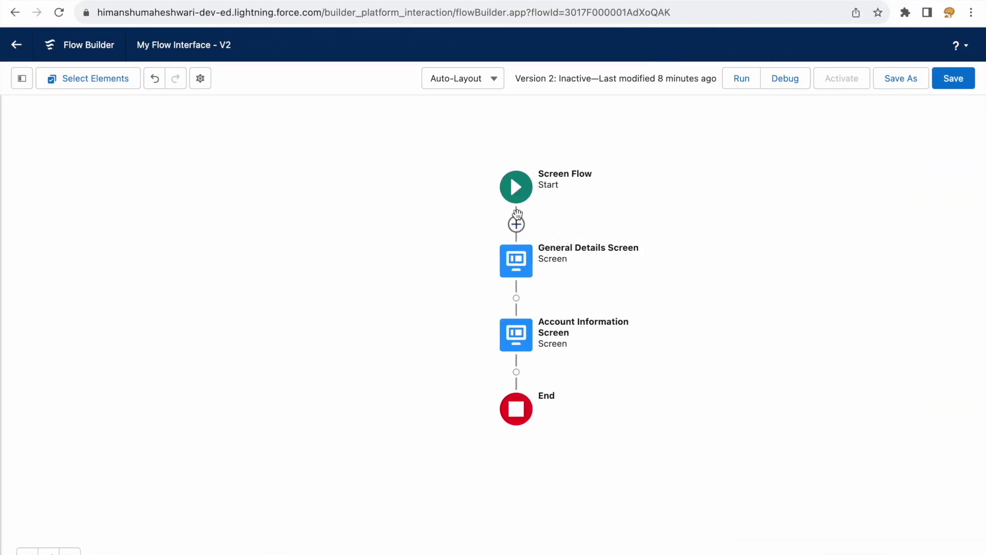
click(515, 263)
Step: Preview the Start details card and the Account Information Screen's action menu
click(516, 201)
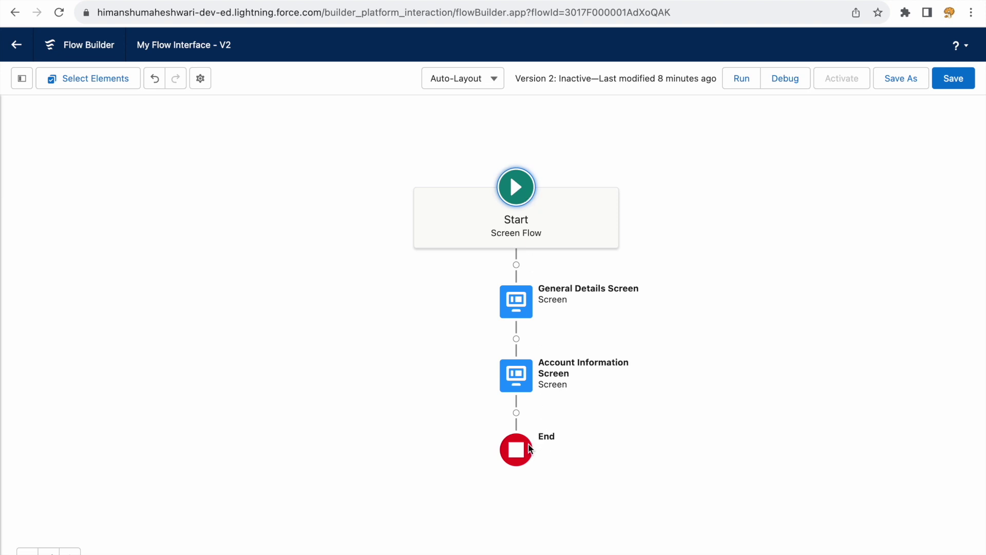
click(518, 384)
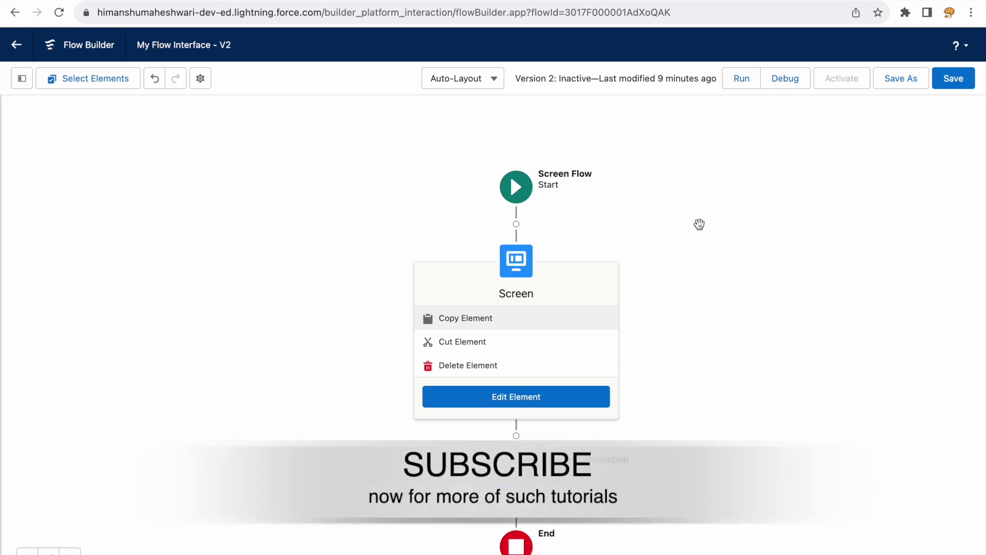
click(701, 223)
Step: Browse the elements addable after Start, then begin a new resource from the manager panel
click(516, 224)
scroll(494, 431, down, 5)
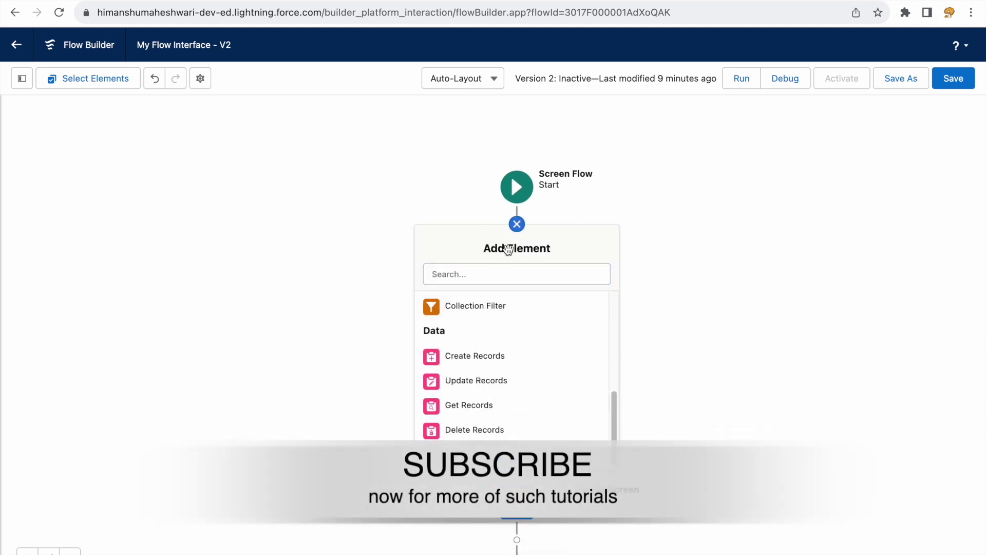
click(517, 226)
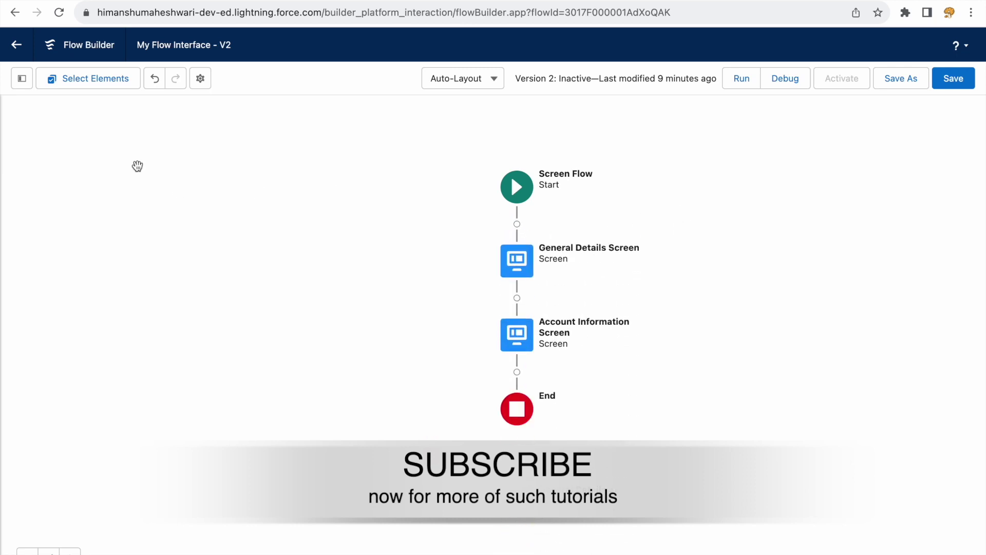
click(22, 79)
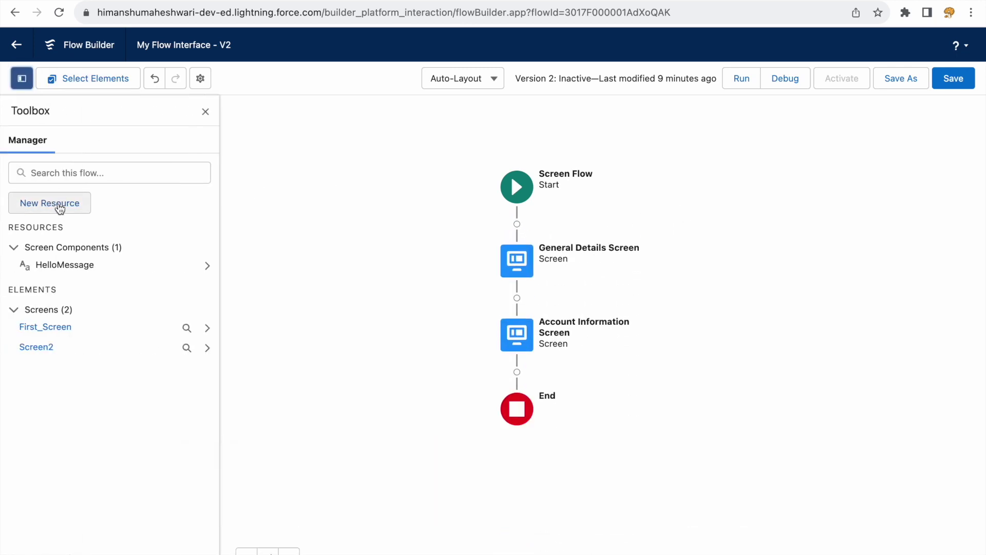
click(65, 207)
click(279, 251)
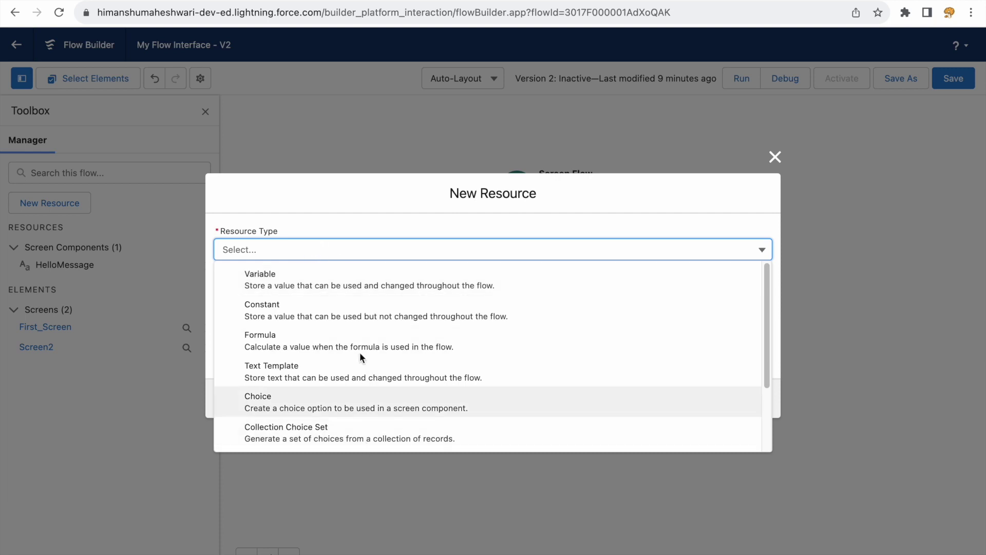
click(350, 230)
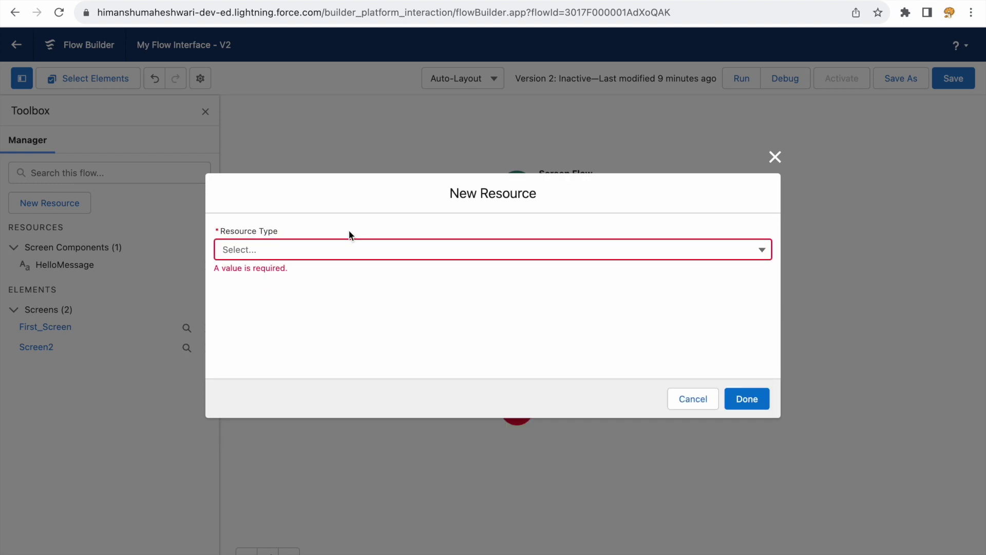
click(688, 400)
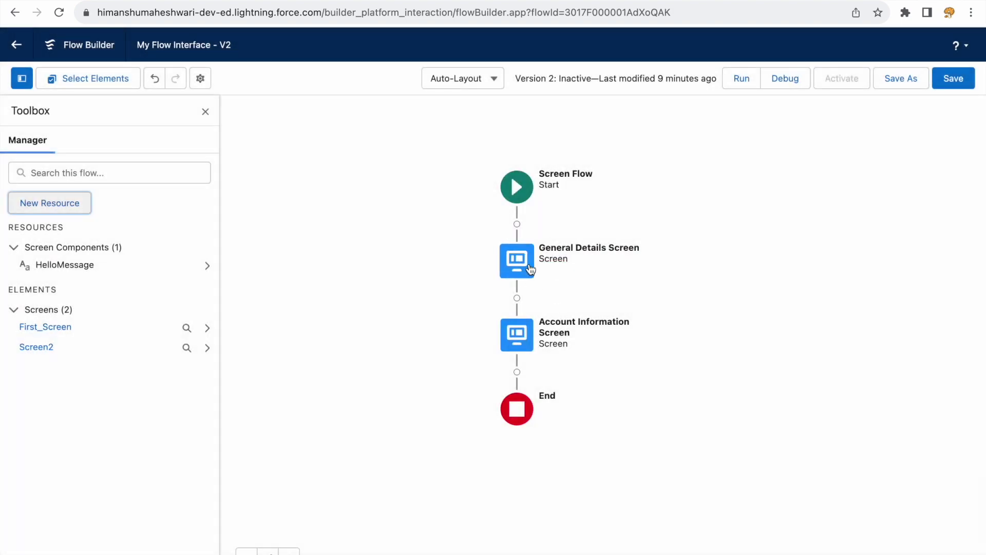